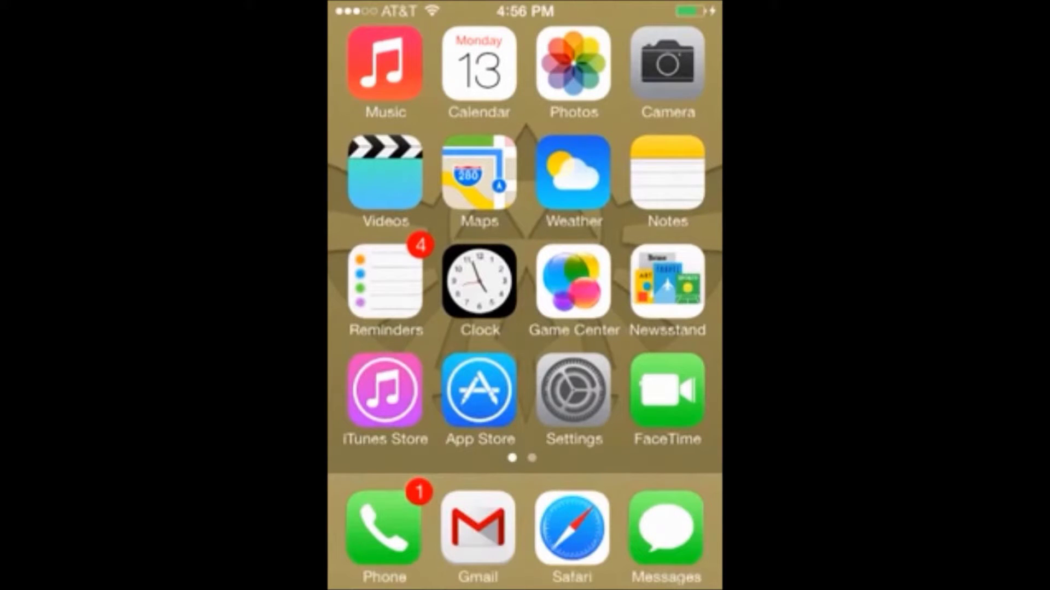
- Launch Cydia from the tweak-apps folder on the second home-screen page
left_click_drag(647, 270, 504, 270)
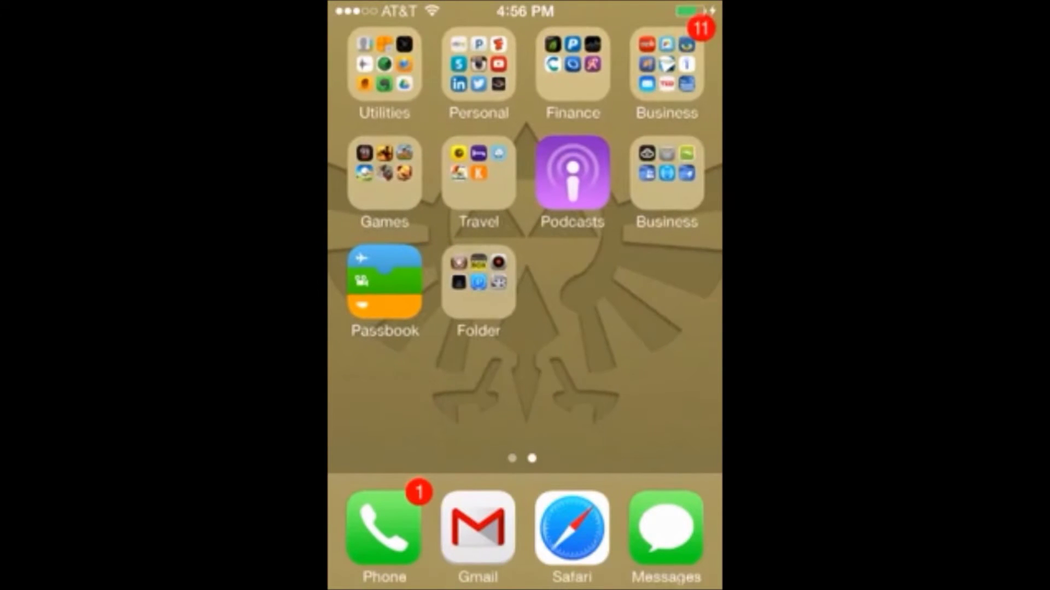
left_click(478, 282)
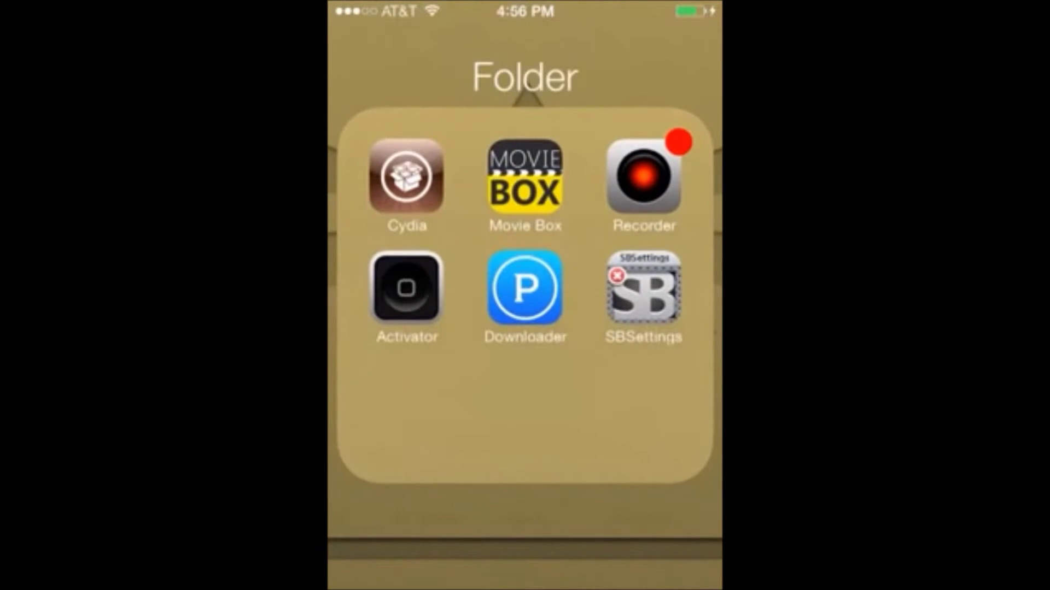
left_click(410, 175)
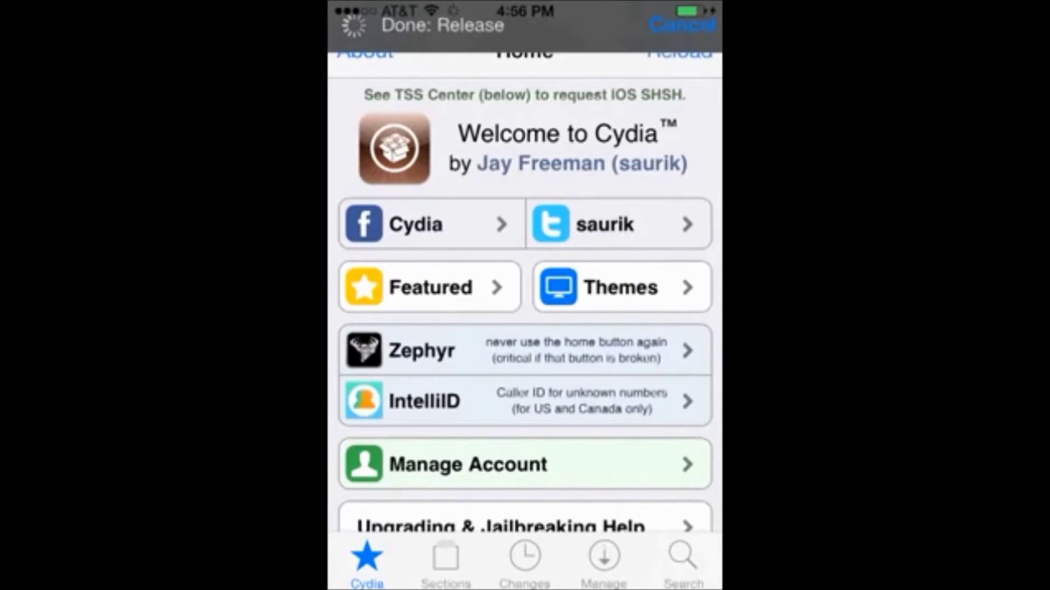
- Bring the Sources list under Manage into edit mode and start adding a new source URL
left_click(604, 562)
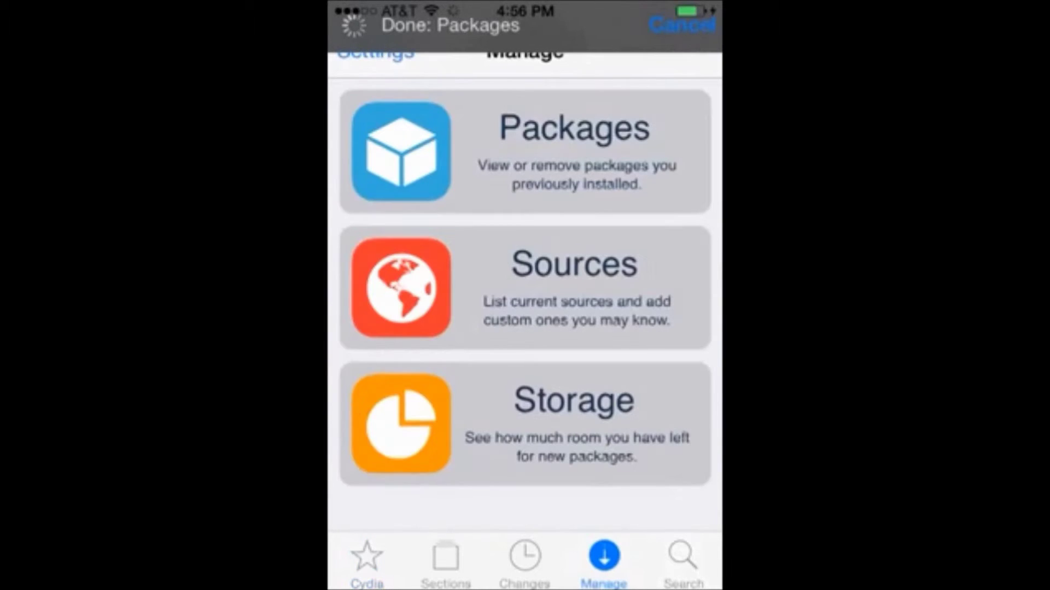
left_click(525, 288)
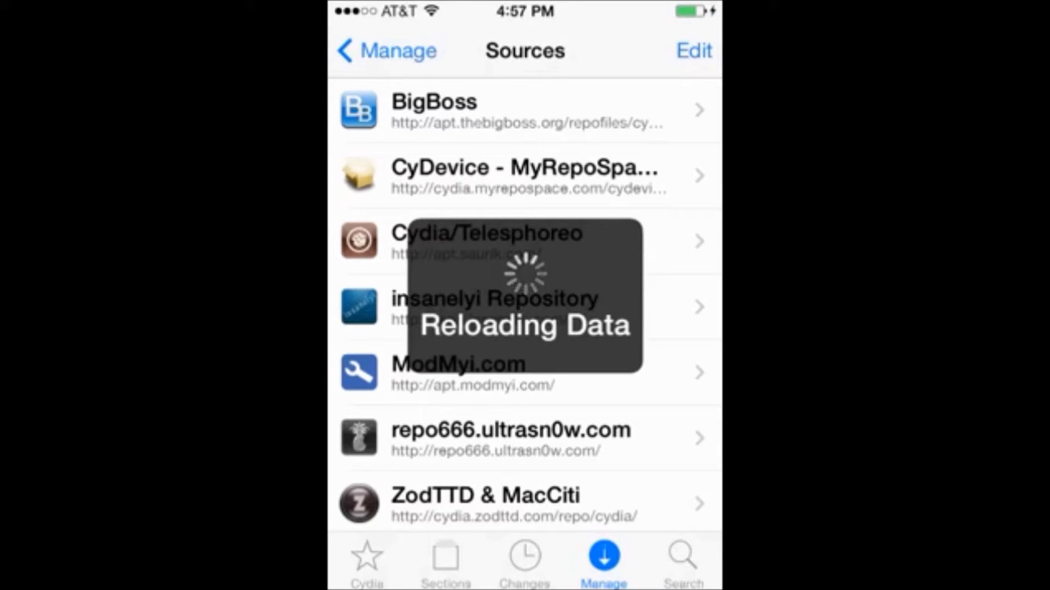
left_click(694, 50)
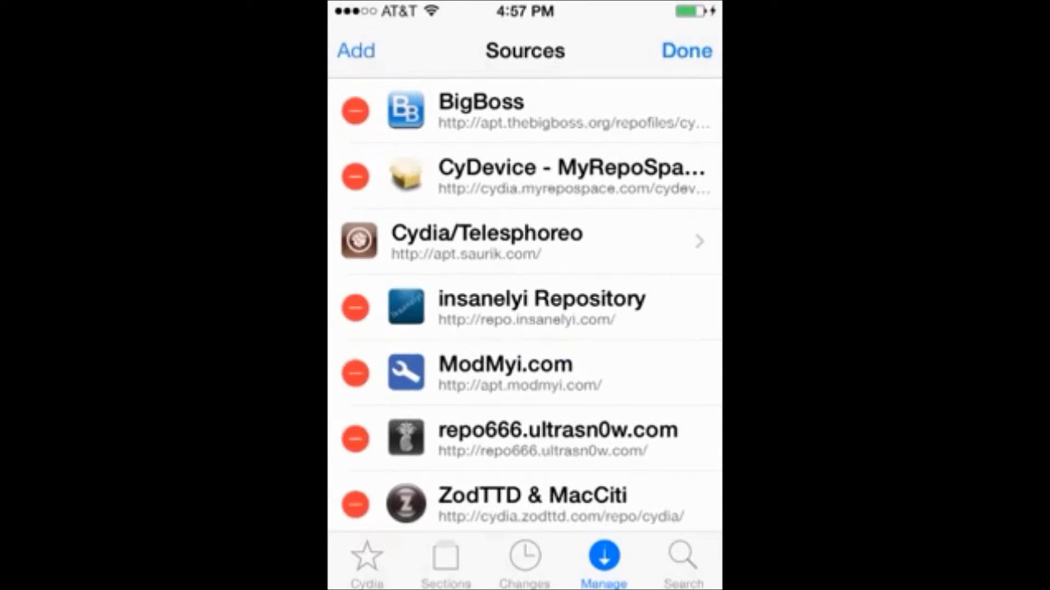
left_click(356, 51)
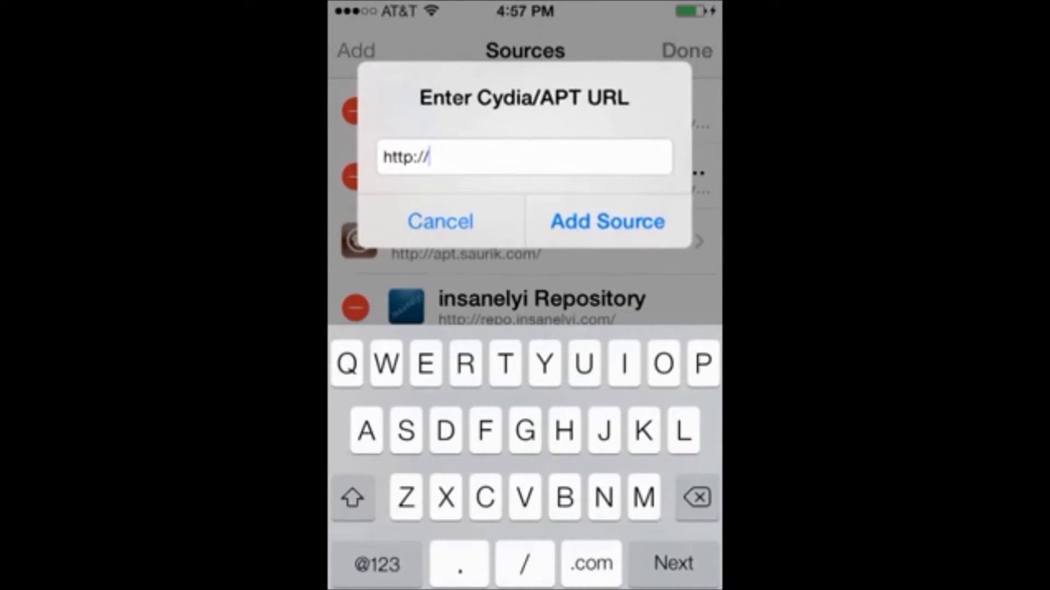
type("cud")
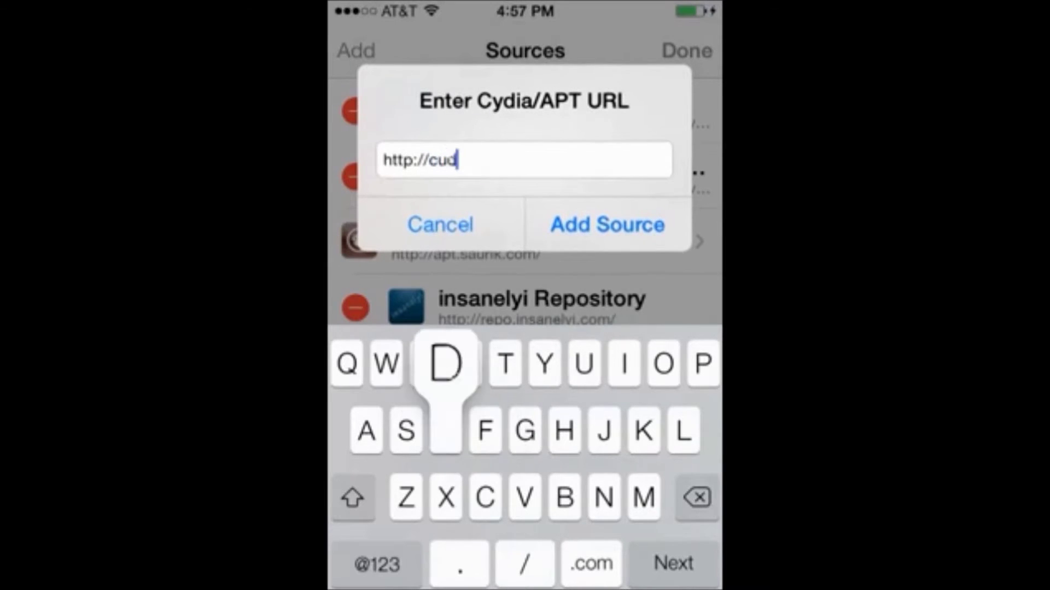
type("i")
key("BackSpace")
key("BackSpace")
key("BackSpace")
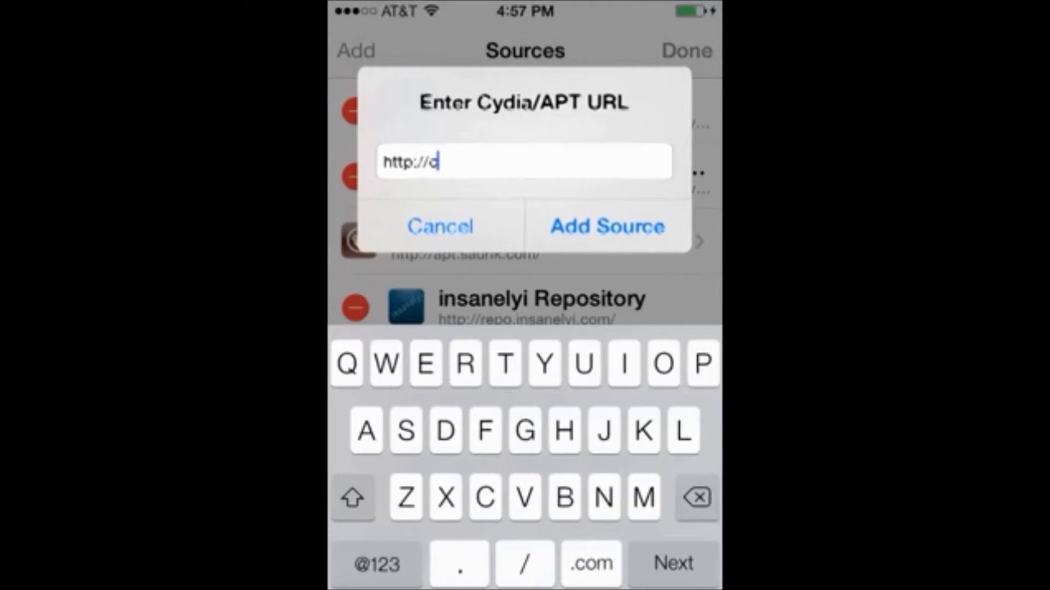
type("ydia")
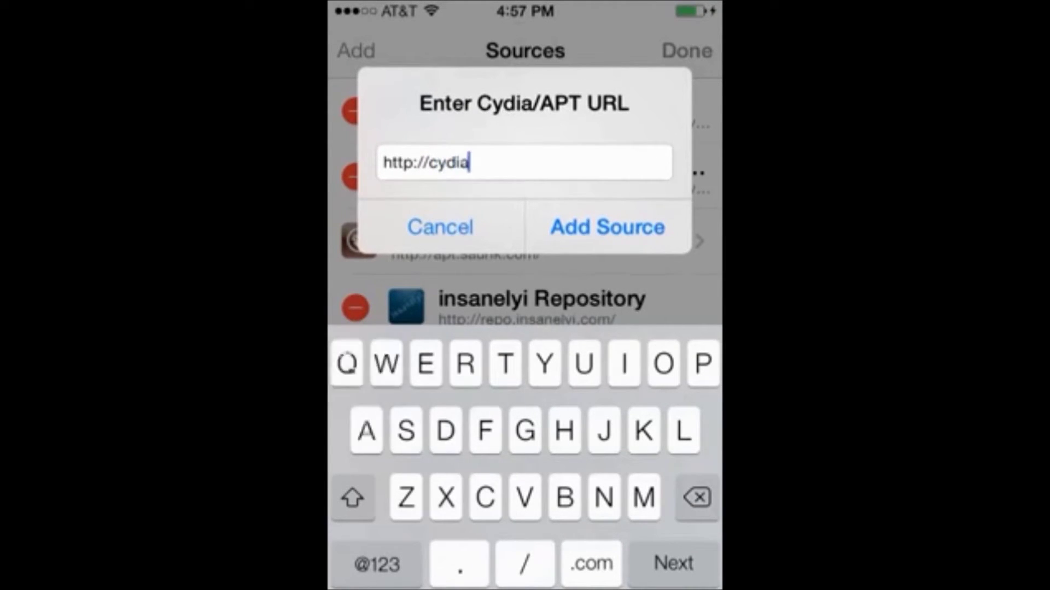
type(".")
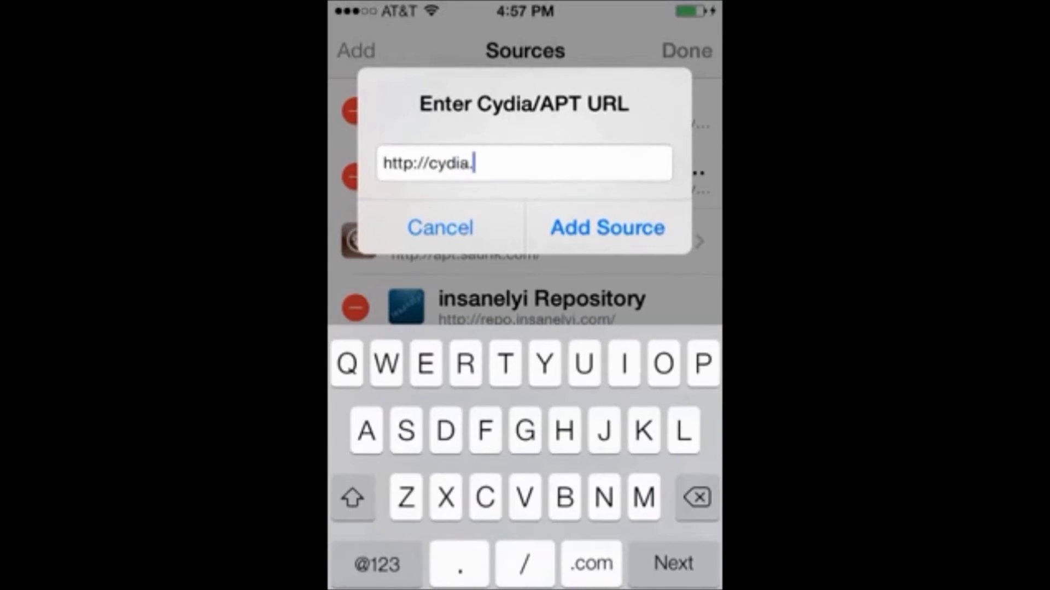
type("myrepo")
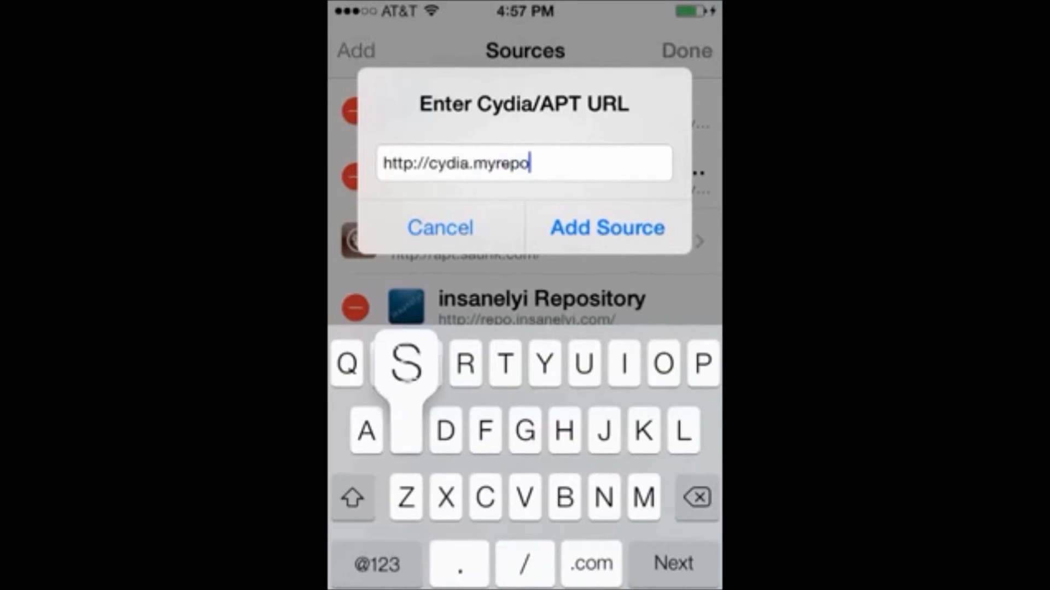
type("space")
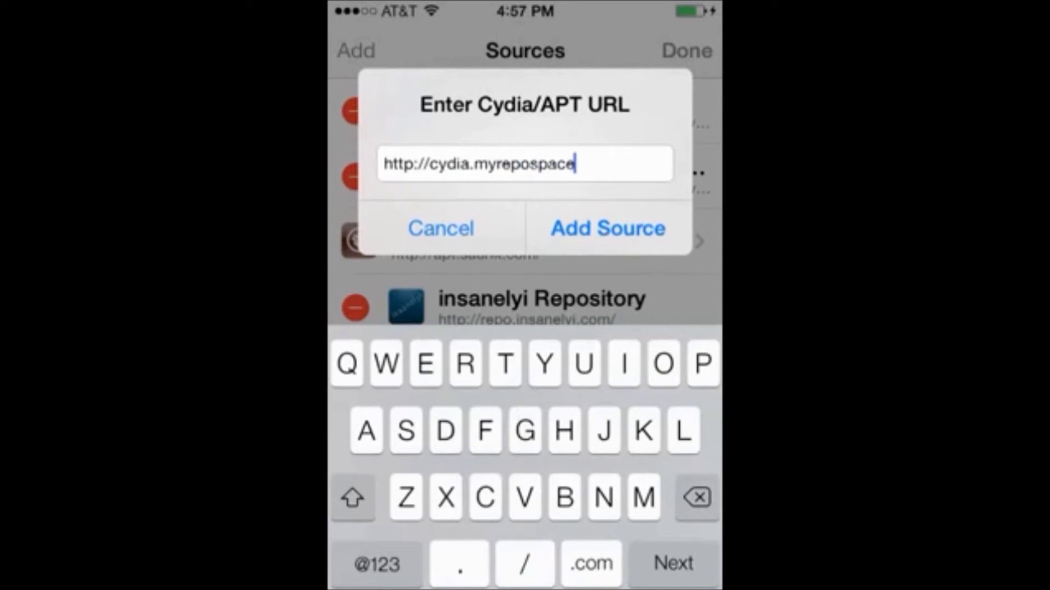
type(".com/")
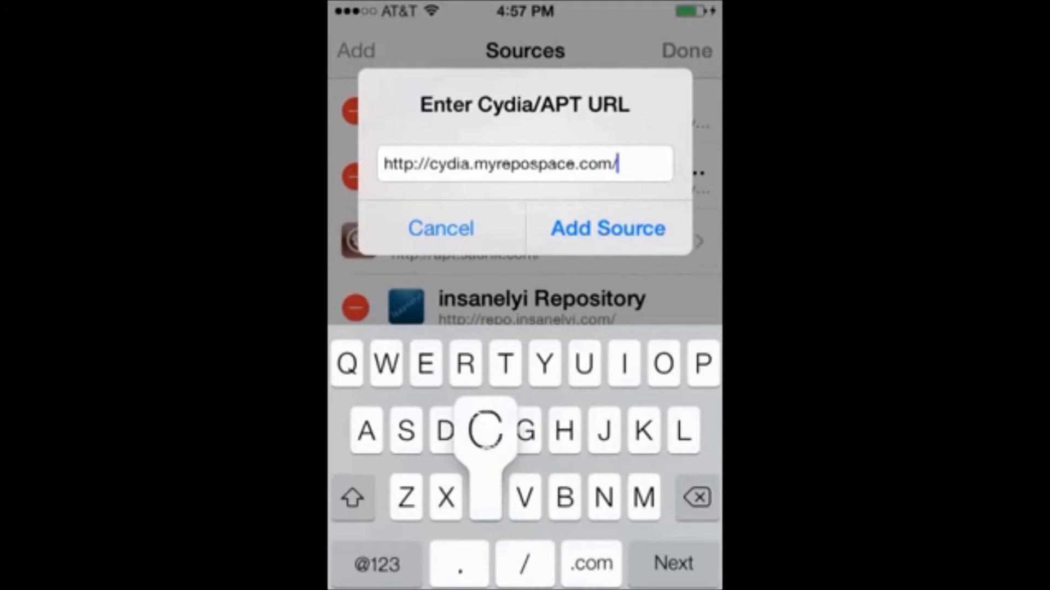
type("cyde")
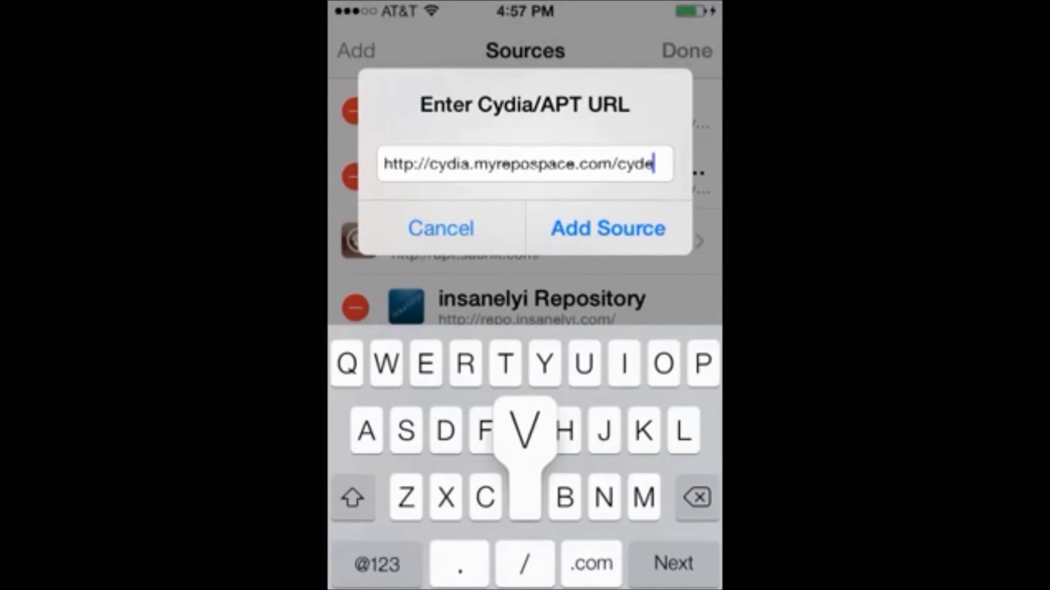
type("vice")
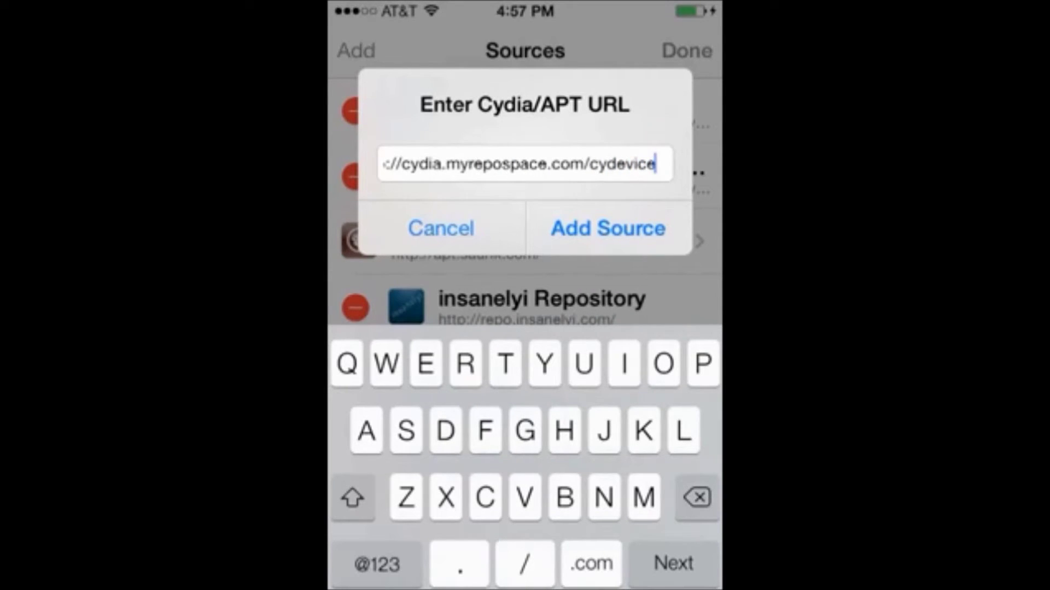
type("/")
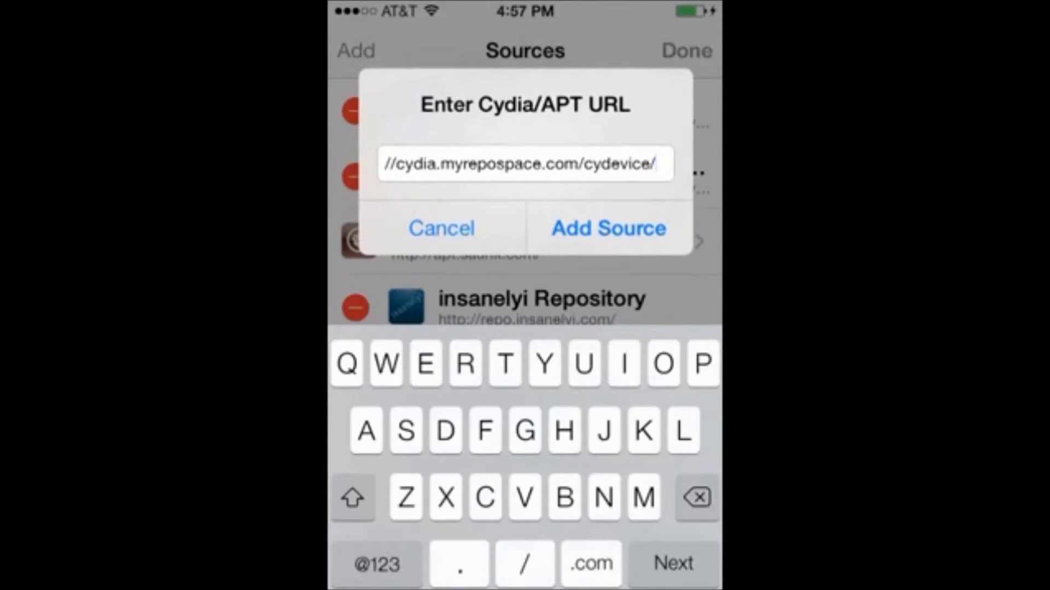
left_click(609, 228)
- Finish editing sources and go to Cydia's package search
left_click(686, 51)
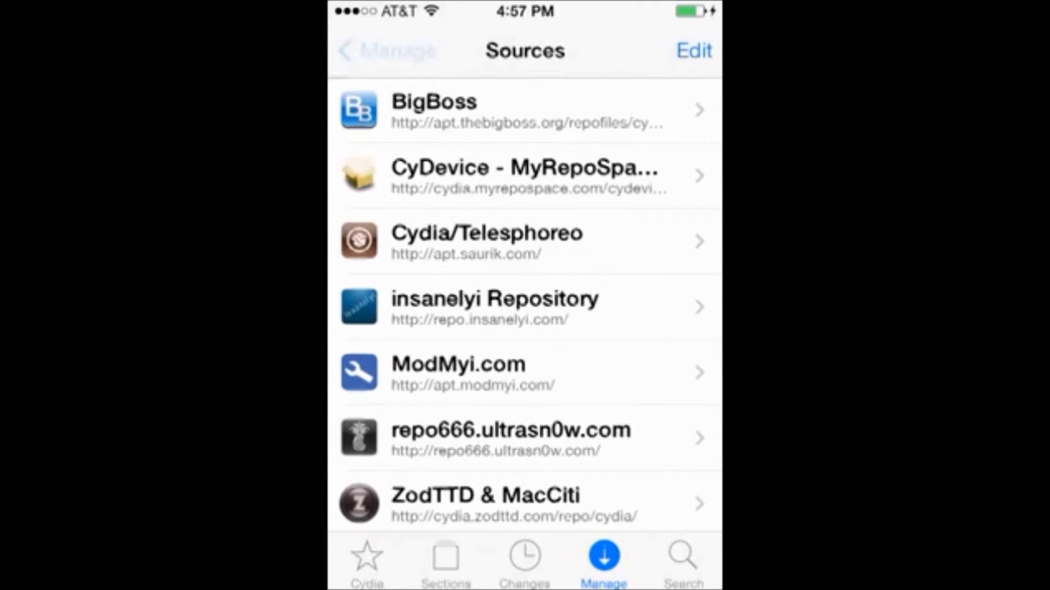
left_click(386, 51)
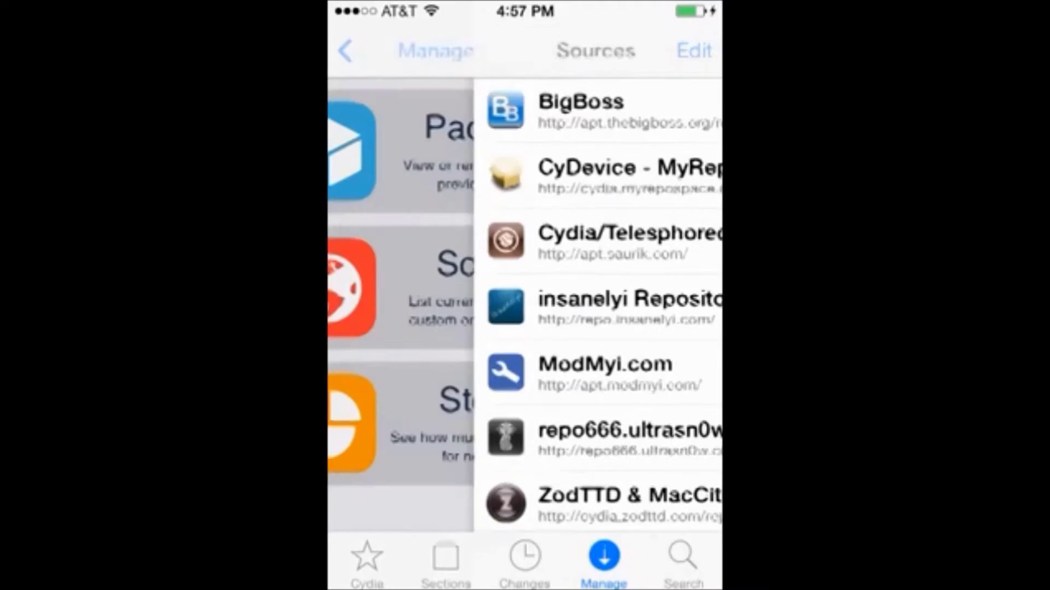
left_click(683, 562)
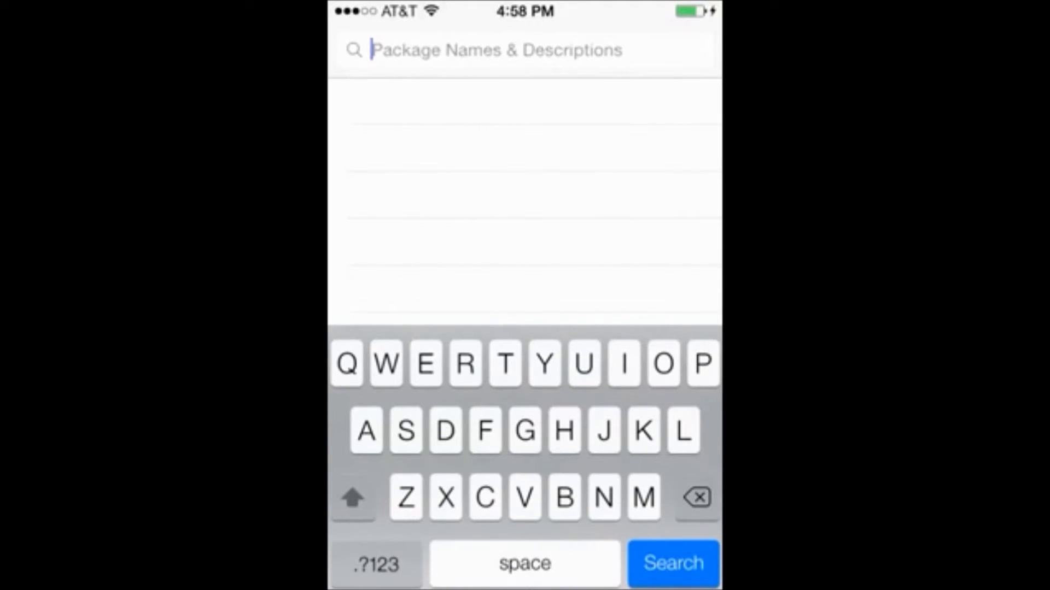
type("S")
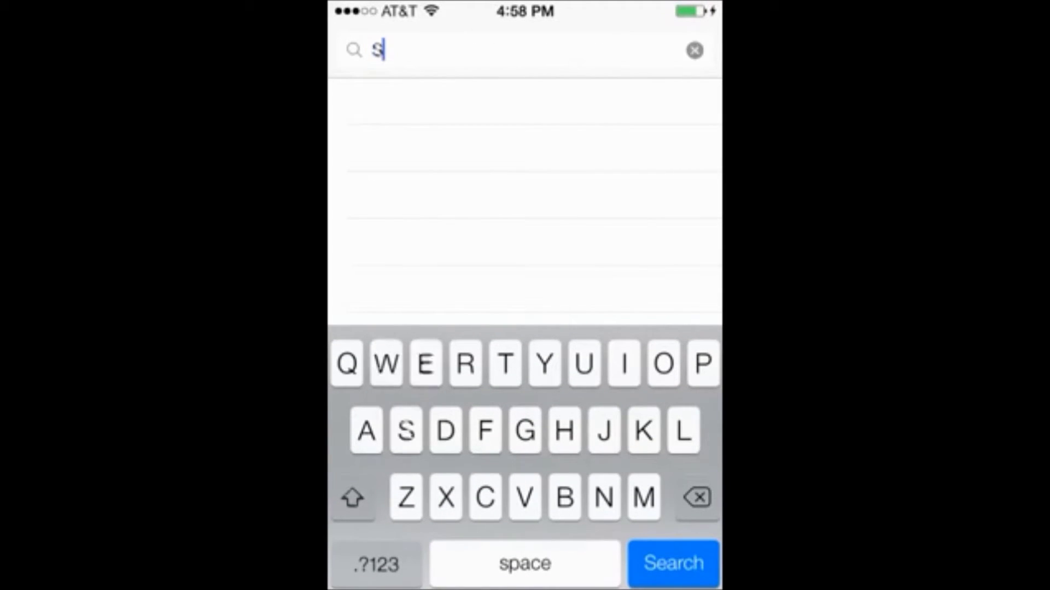
type("b")
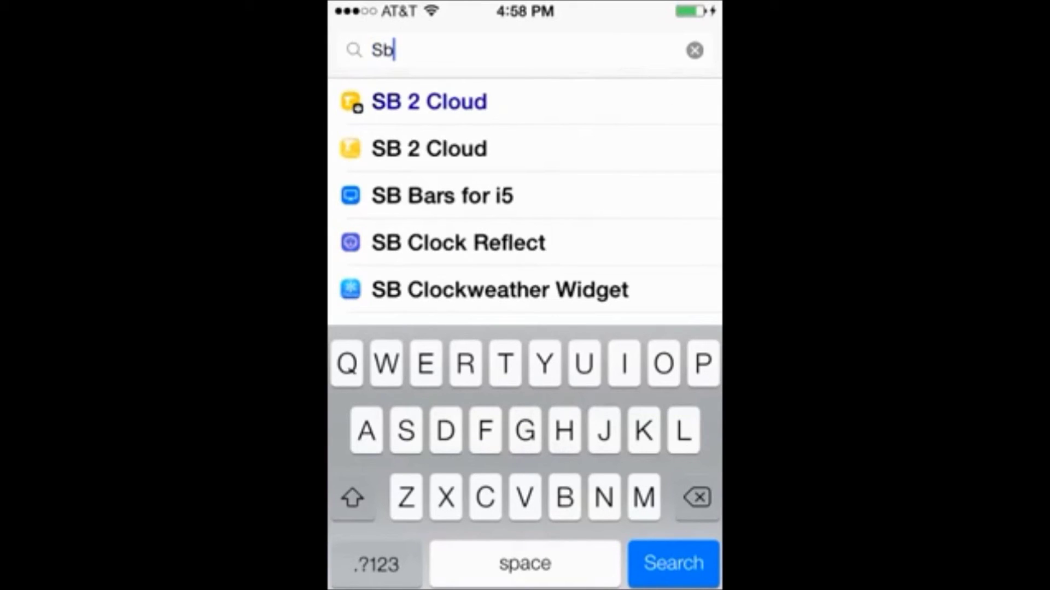
type("a")
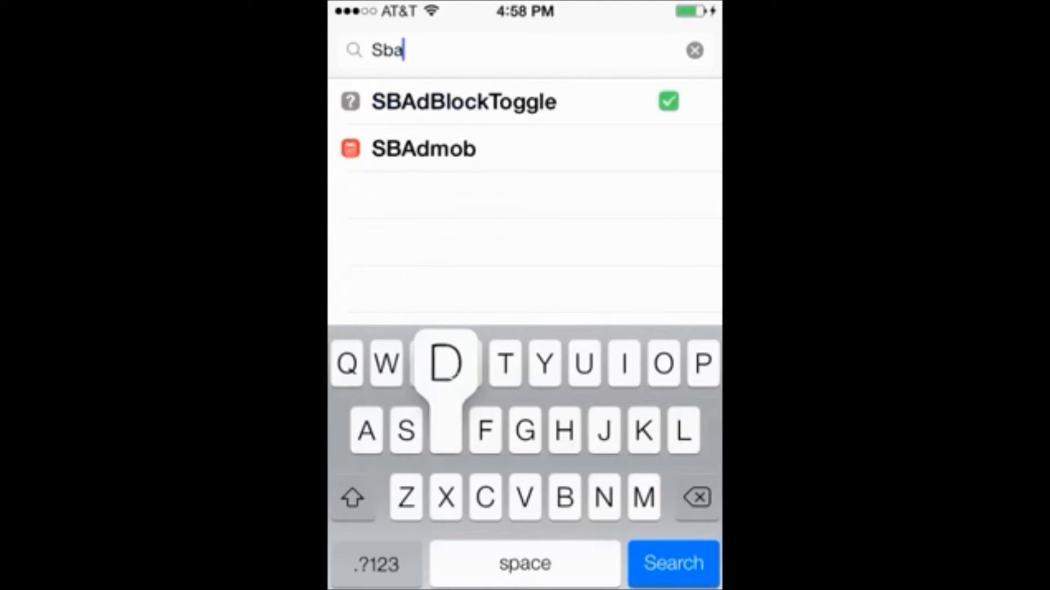
type("dbl")
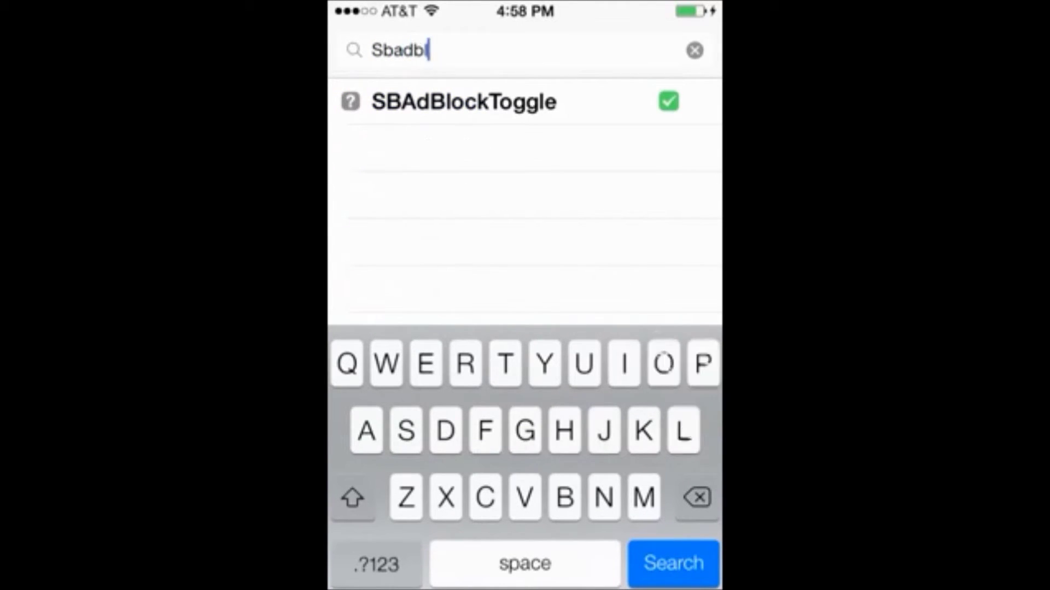
type("ock")
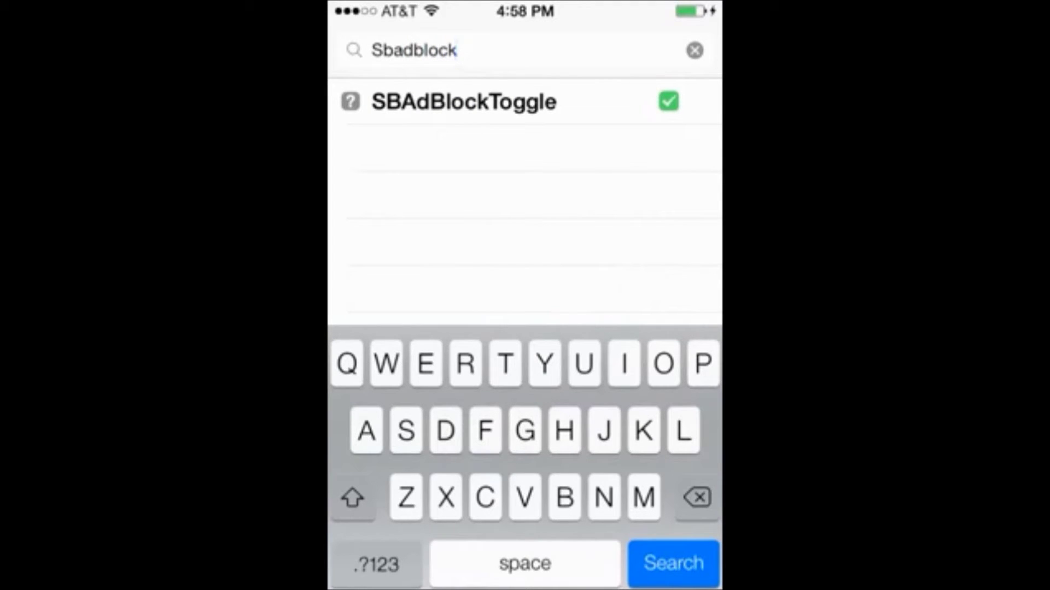
type("togg")
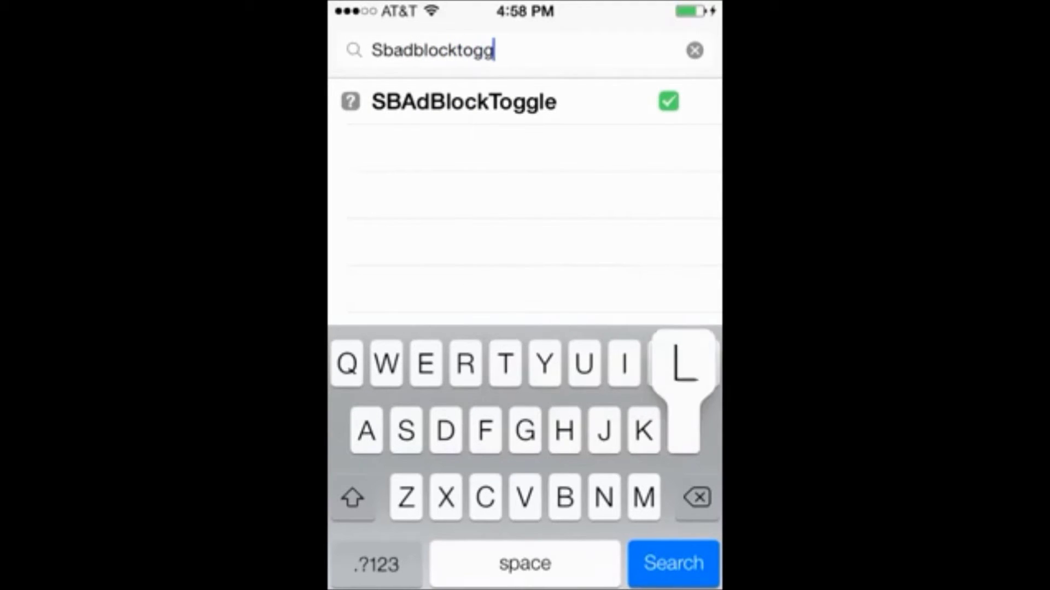
type("le")
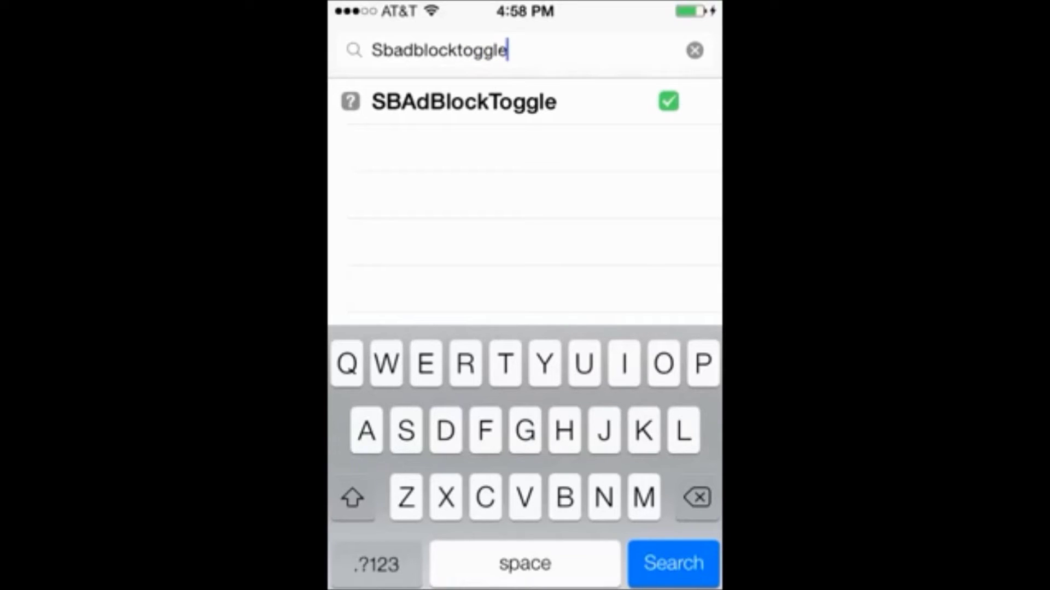
- Confirm SBAdBlockToggle 2.3.2-1 is installed on its details page, then leave Cydia for the home screen
left_click(464, 102)
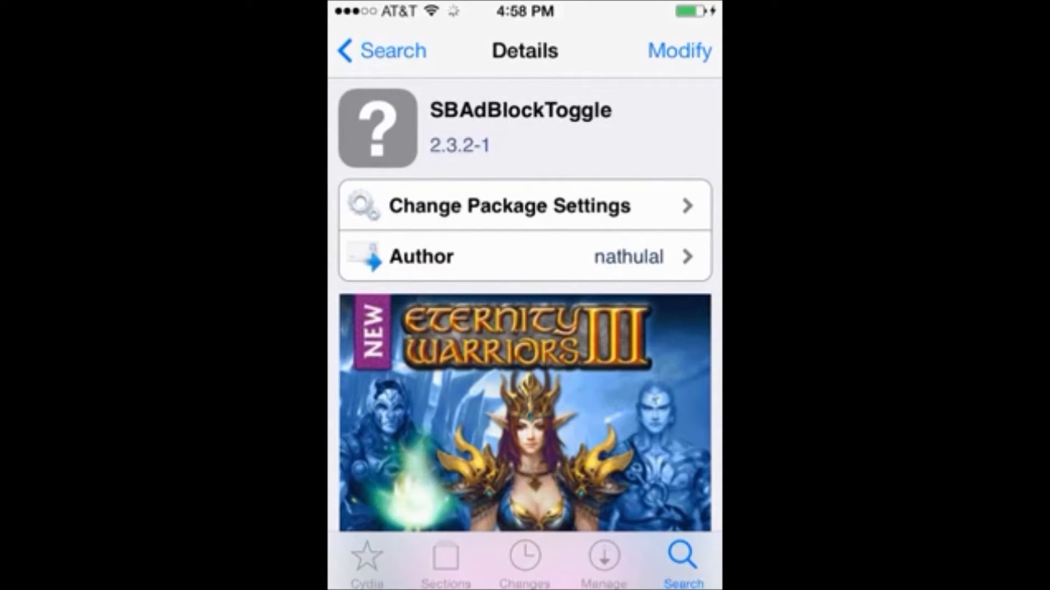
left_click(382, 50)
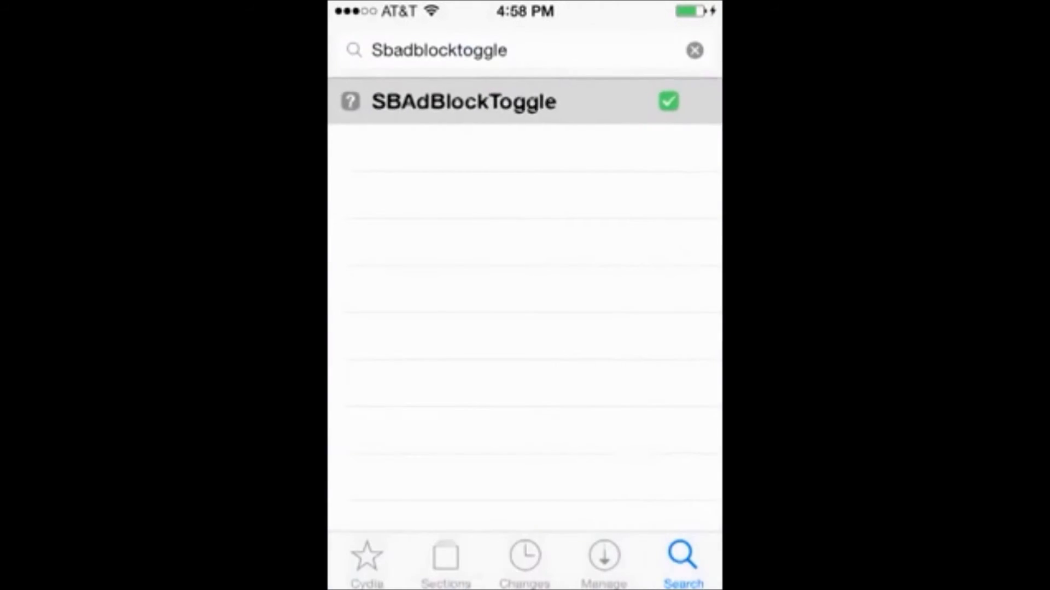
key("super")
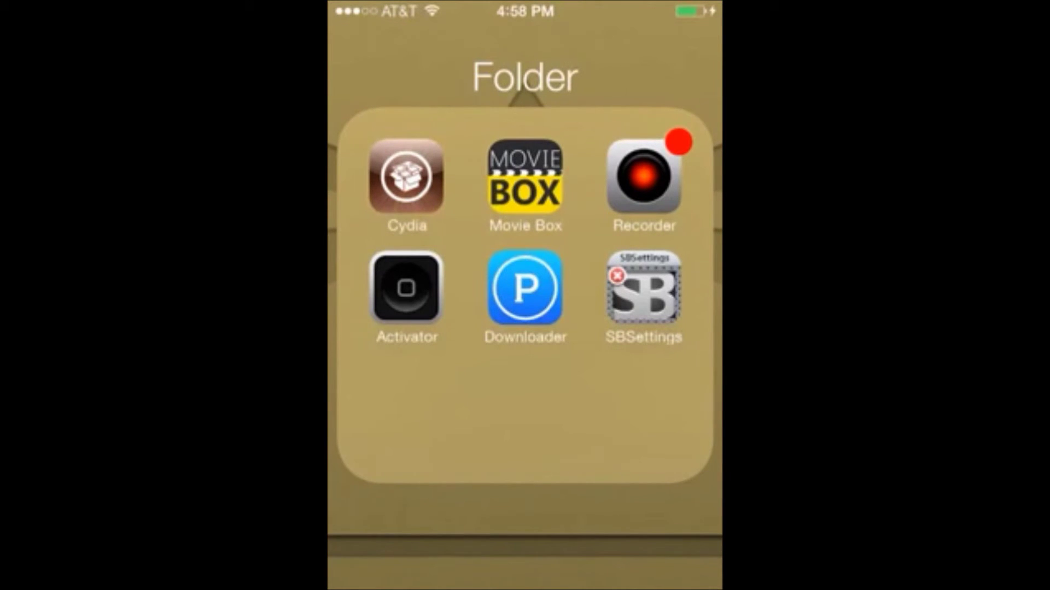
- Launch Activator from the tweak-apps folder
left_click(406, 288)
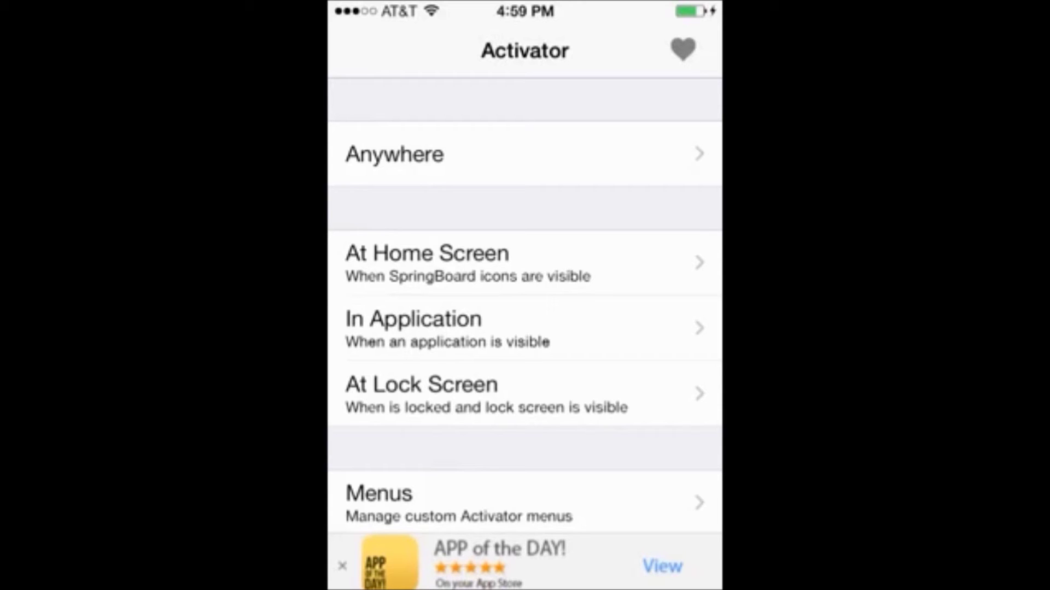
- Reach the Home Button Triple Press event under Activator's Anywhere gestures
left_click(393, 154)
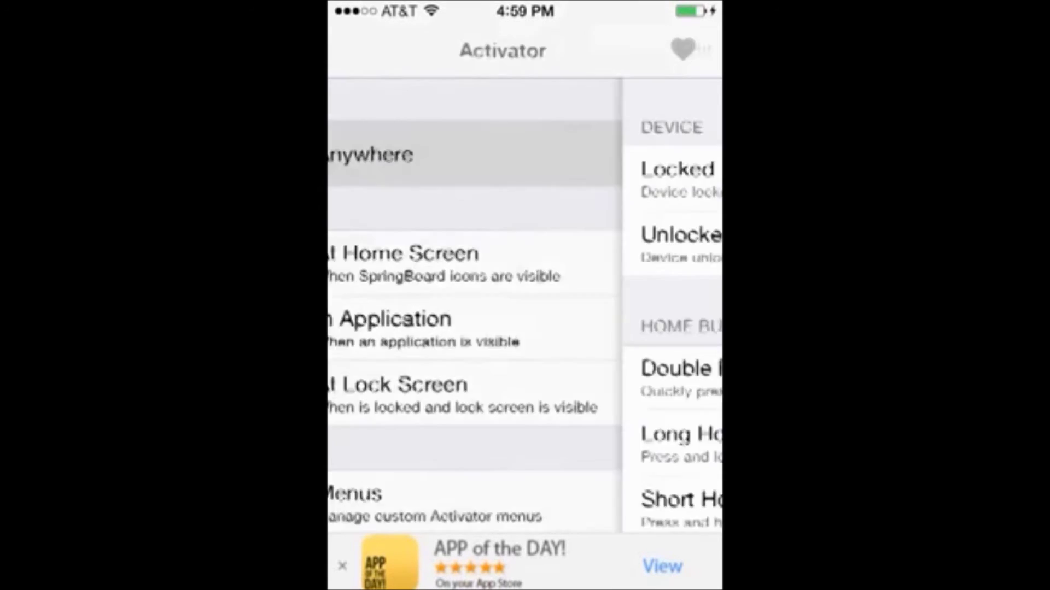
left_click(612, 397)
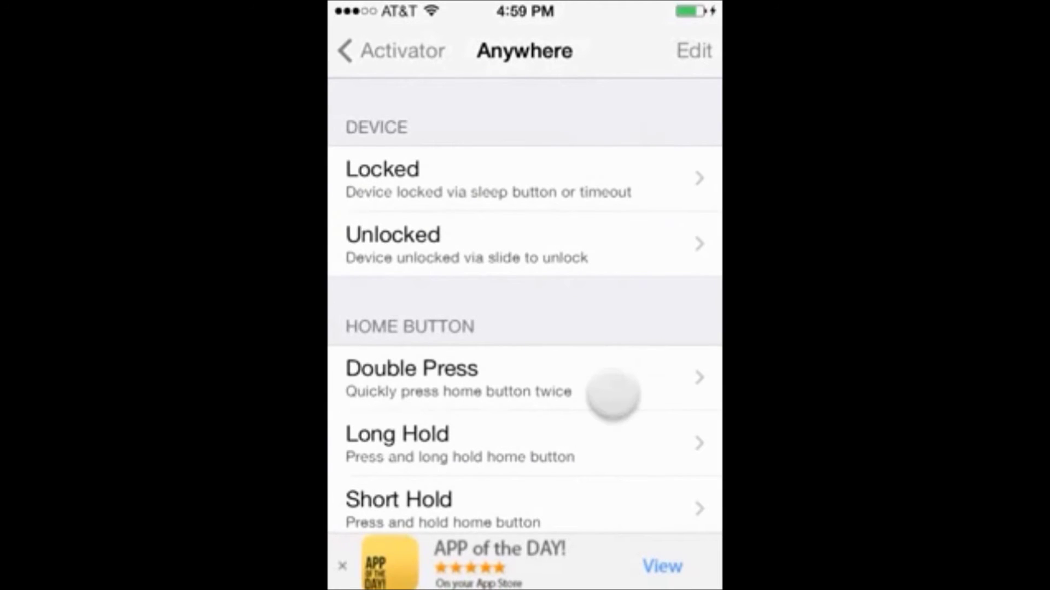
left_click_drag(612, 396, 632, 184)
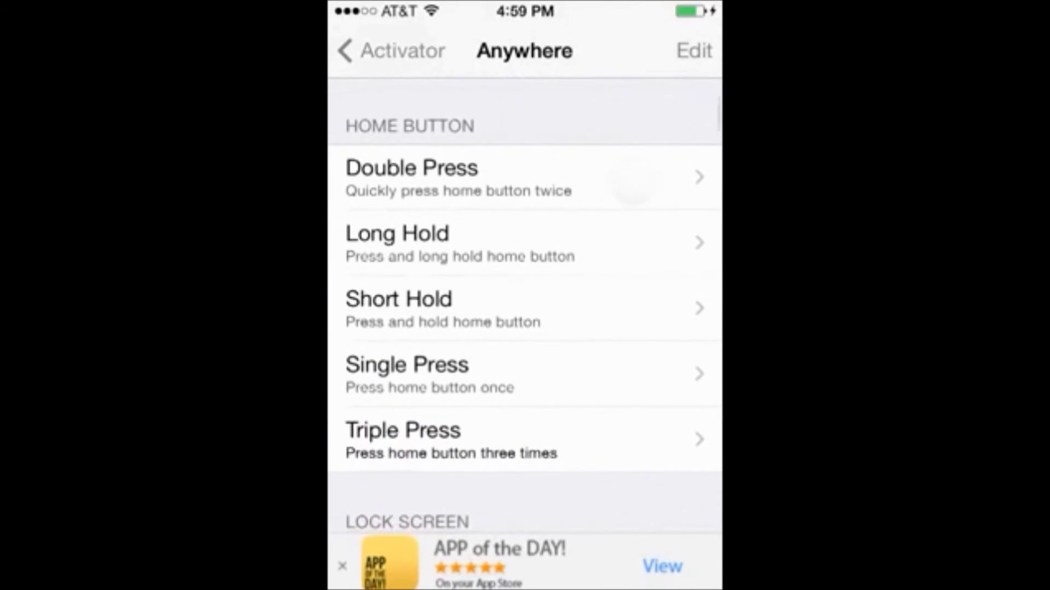
left_click(504, 447)
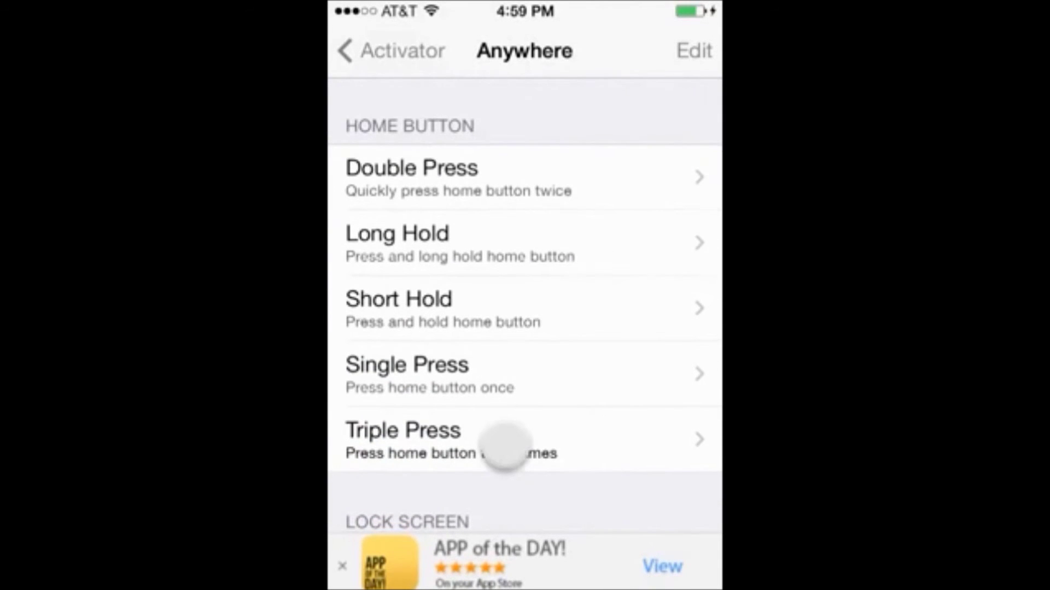
- Assign the SBSettings window to the Anywhere triple-press gesture
left_click(698, 192)
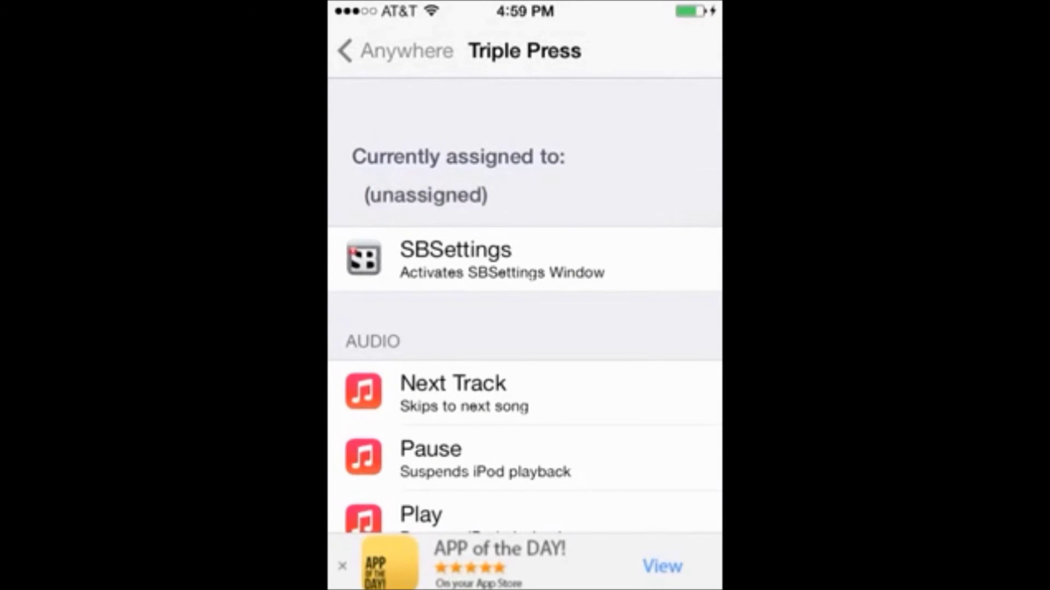
left_click(616, 451)
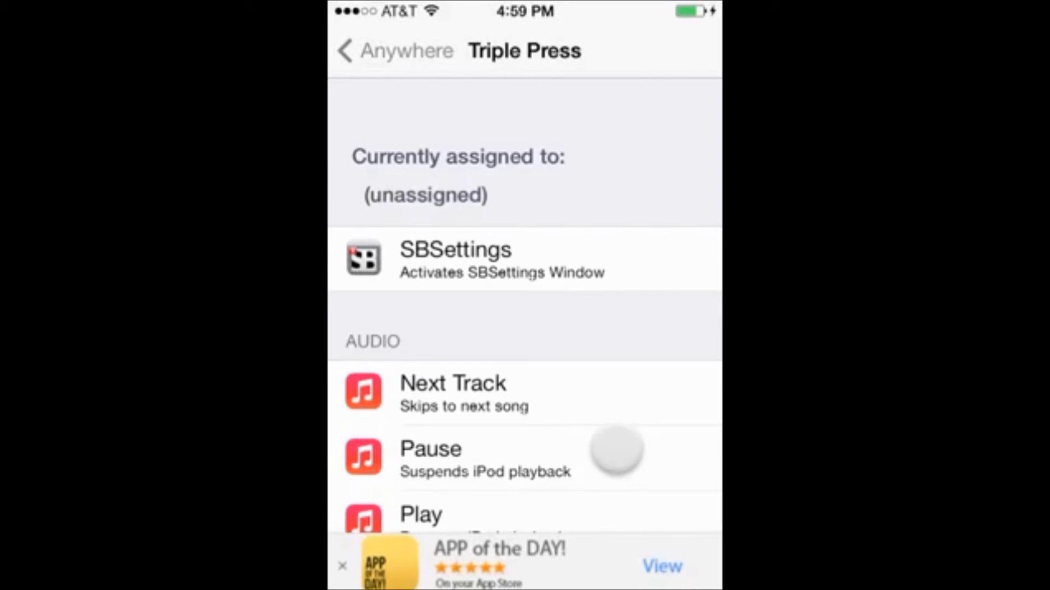
mouse_move(617, 451)
left_mouse_down()
mouse_move(643, 320)
mouse_move(640, 281)
mouse_move(626, 408)
mouse_move(626, 304)
mouse_move(616, 364)
left_mouse_up()
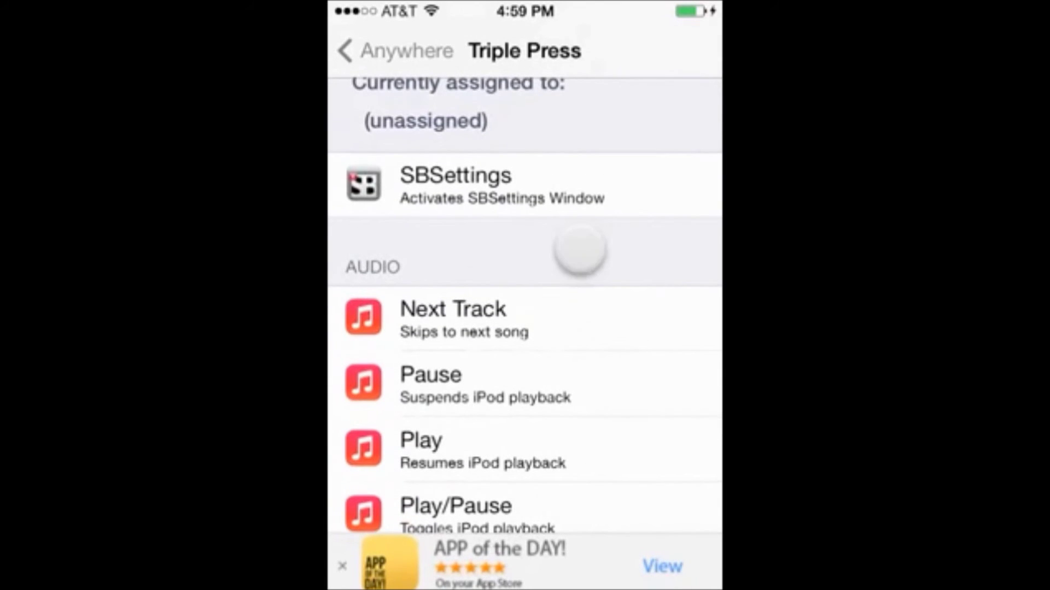
left_click_drag(579, 246, 588, 304)
left_click_drag(535, 218, 535, 223)
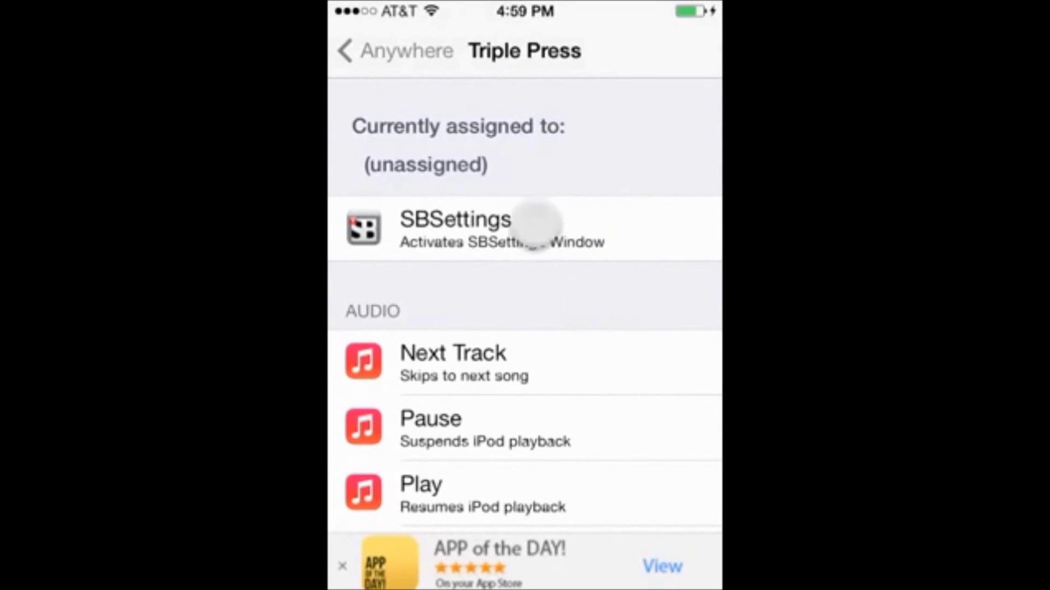
left_click(536, 221)
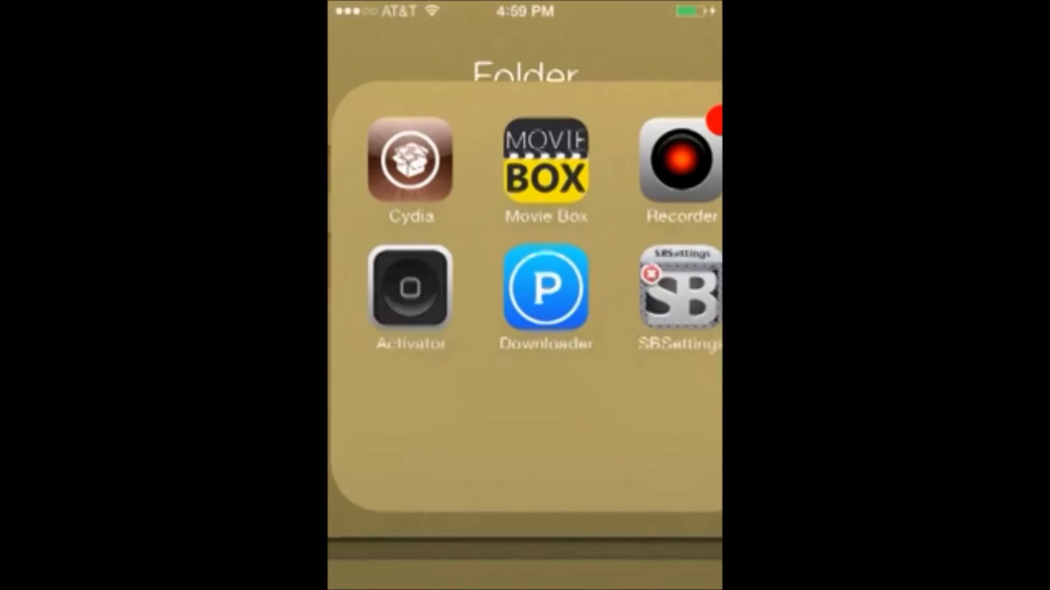
- Switch AdBlock on in the SBSettings window and dismiss it back to the home screen
key("Escape")
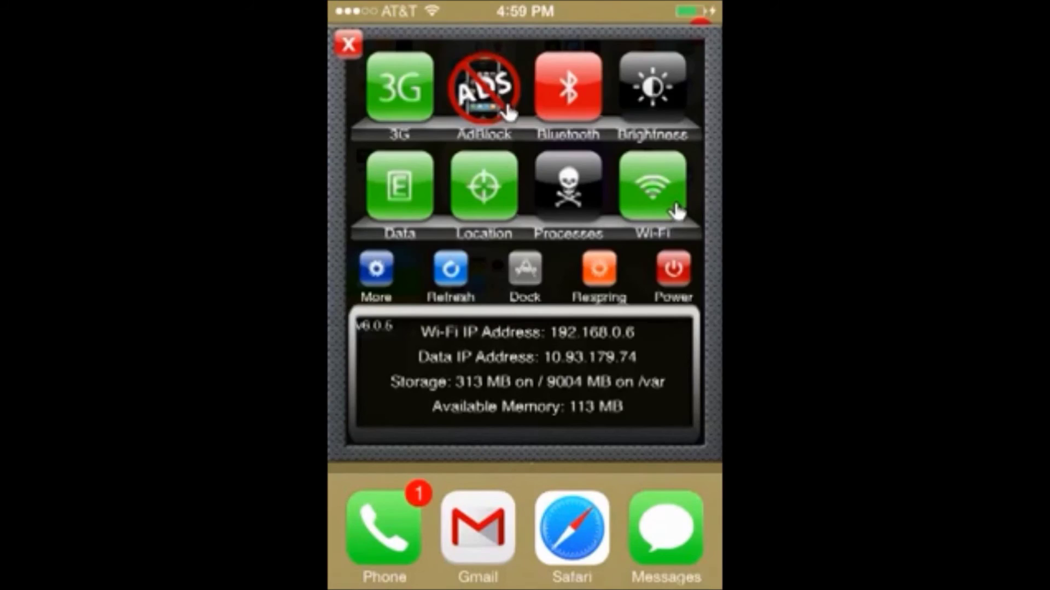
left_click(504, 105)
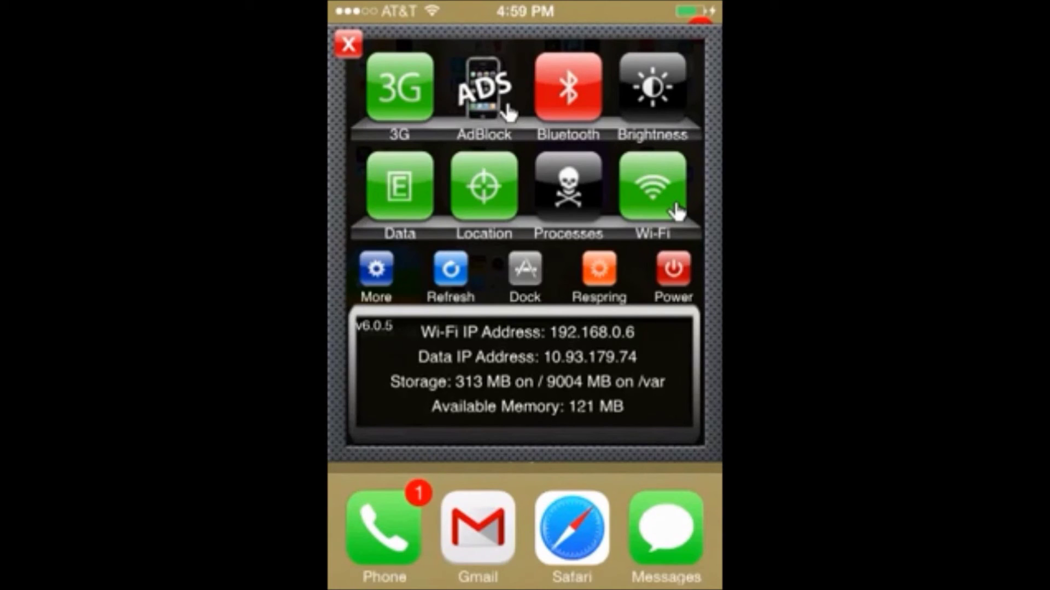
left_click(507, 107)
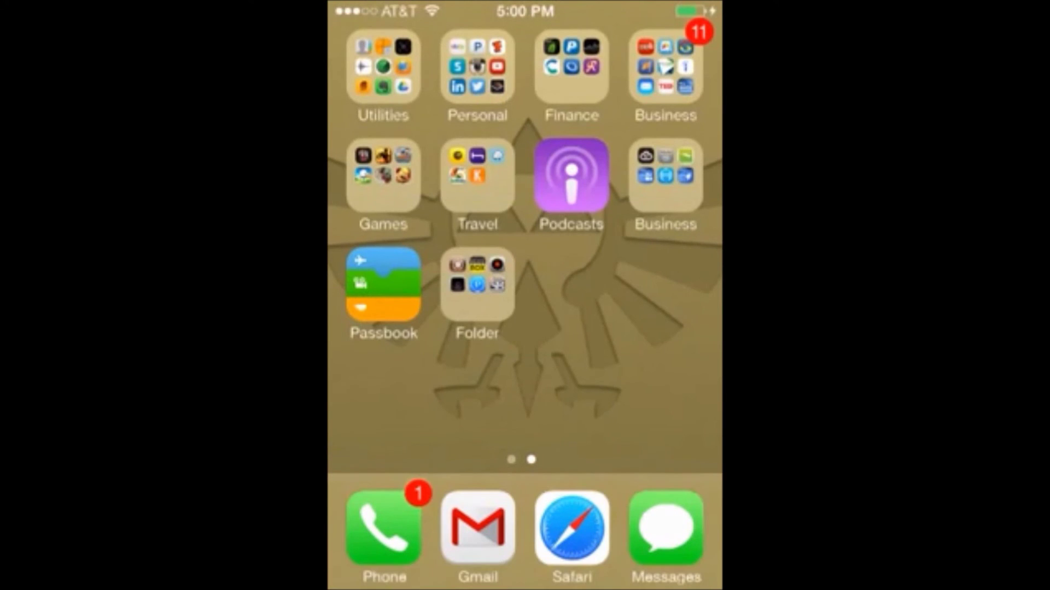
- Check Movie Box's Movies and TV shows grids appear without banner ads, then leave the app
left_click(477, 287)
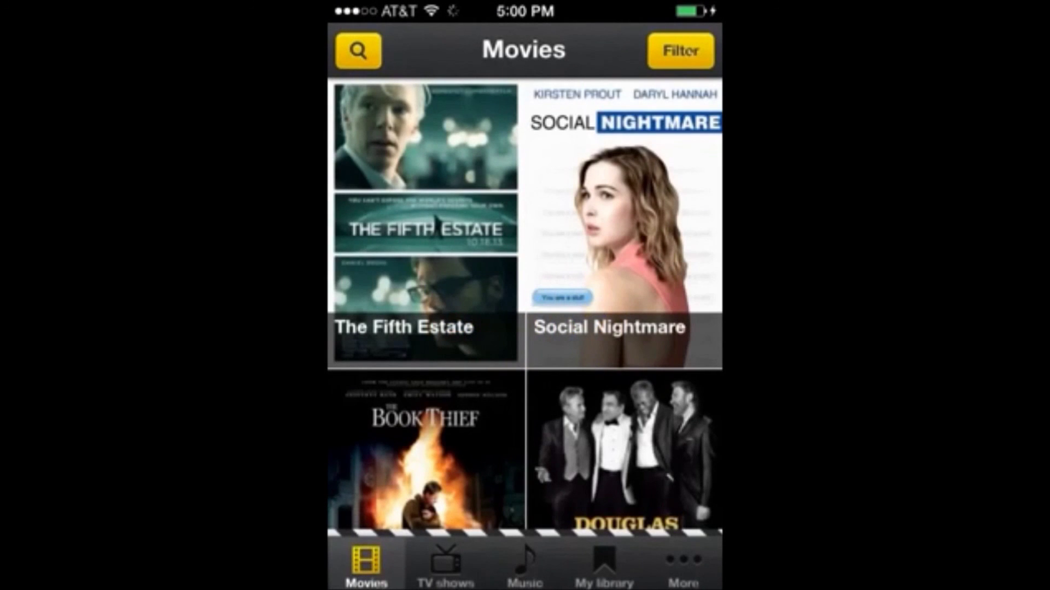
left_click(625, 379)
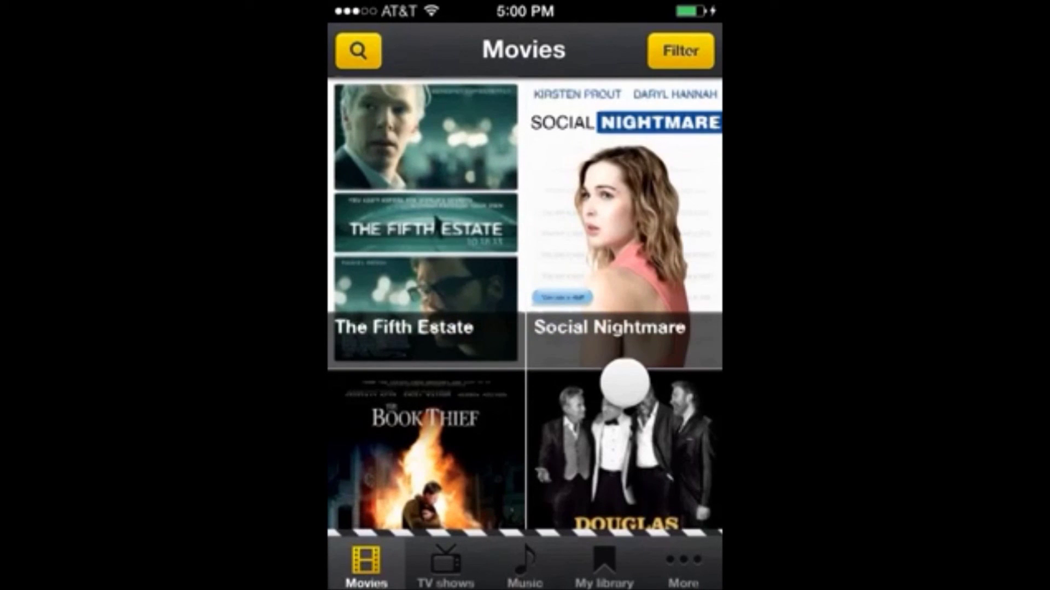
left_click_drag(625, 379, 626, 298)
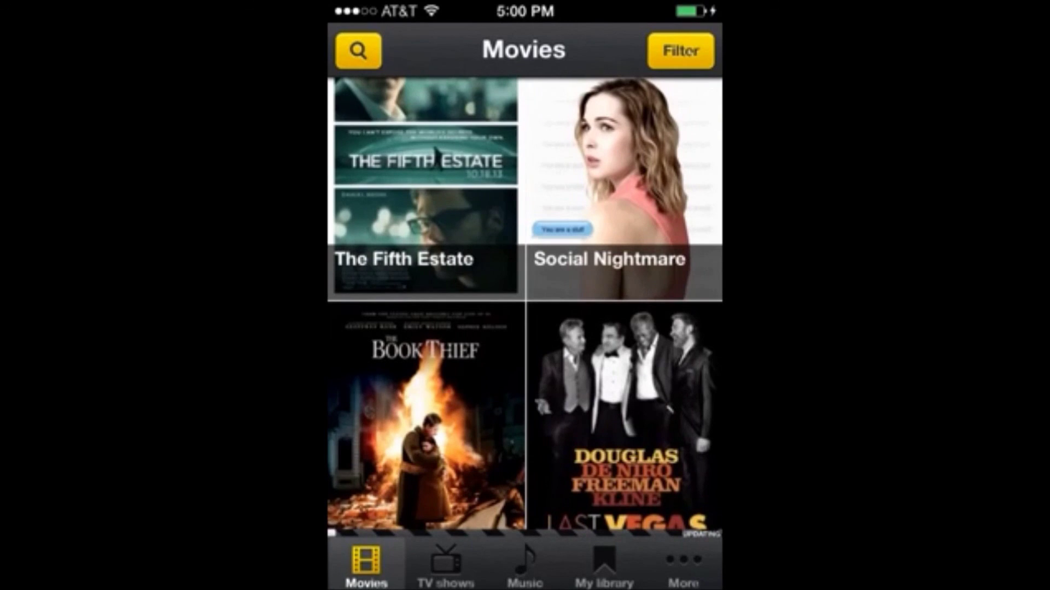
left_click(445, 564)
left_click(365, 564)
key("super")
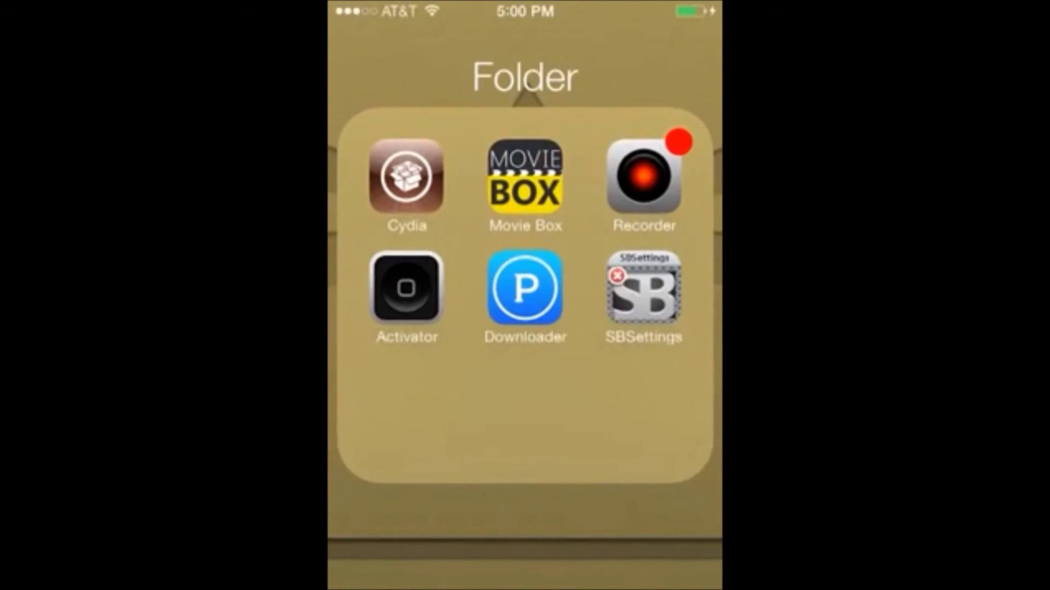
- Close the tweak-apps folder to show the home screen, then reopen the folder
key("super")
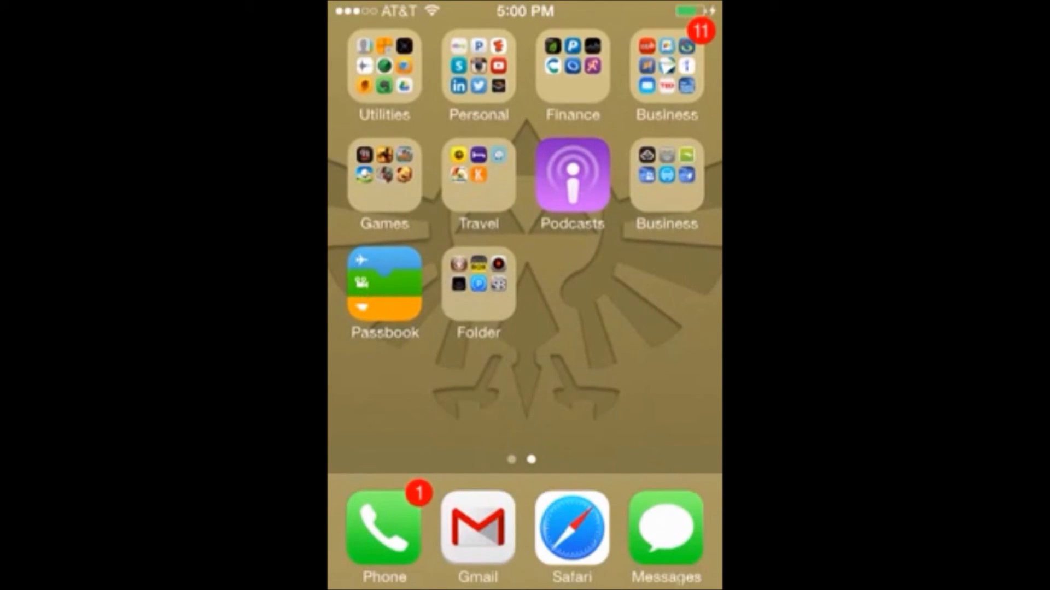
left_click(499, 309)
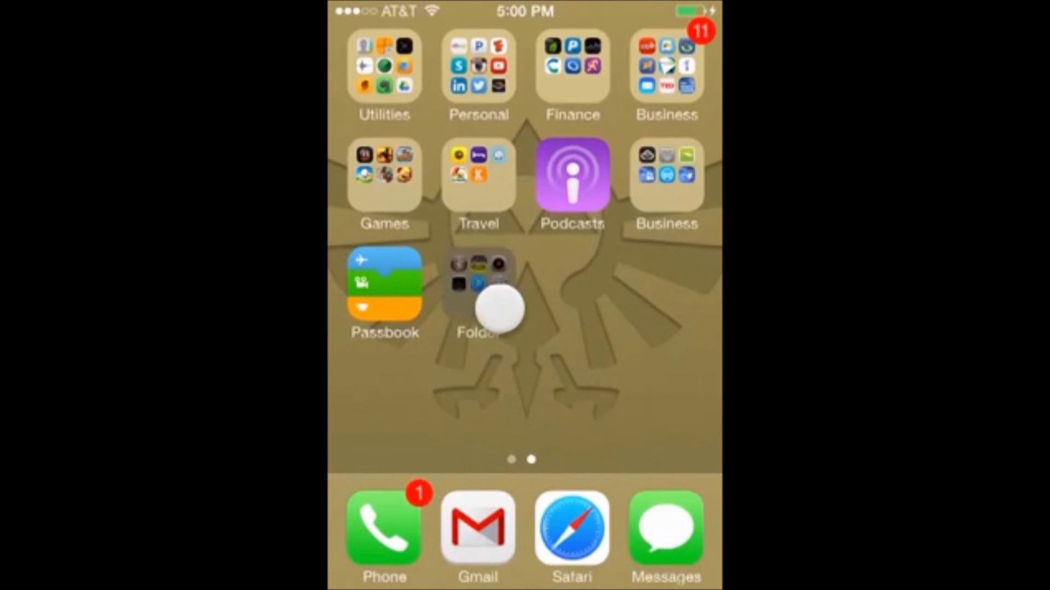